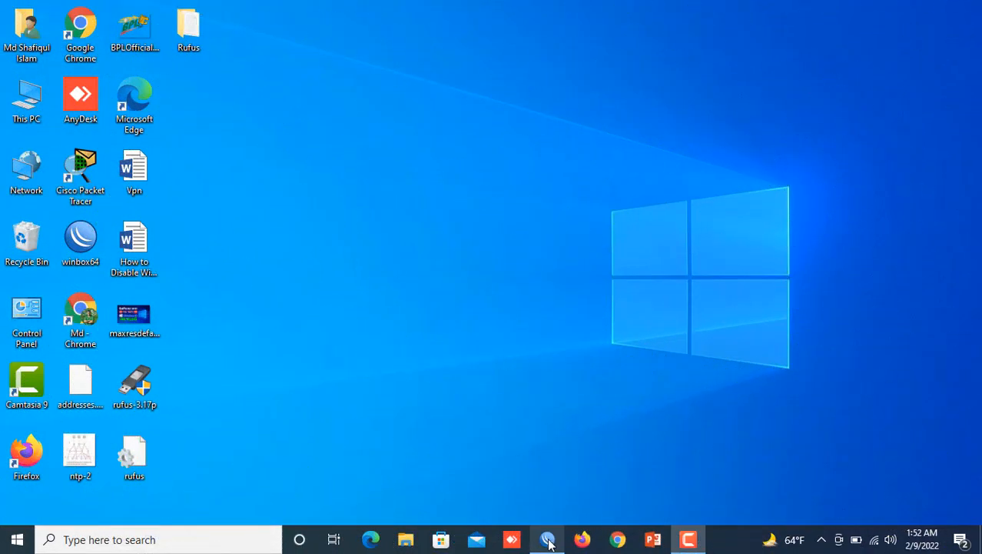
- Switch to WinBox and open the router's Graphing tool
{"action": "left_click", "coordinate": [548, 540]}
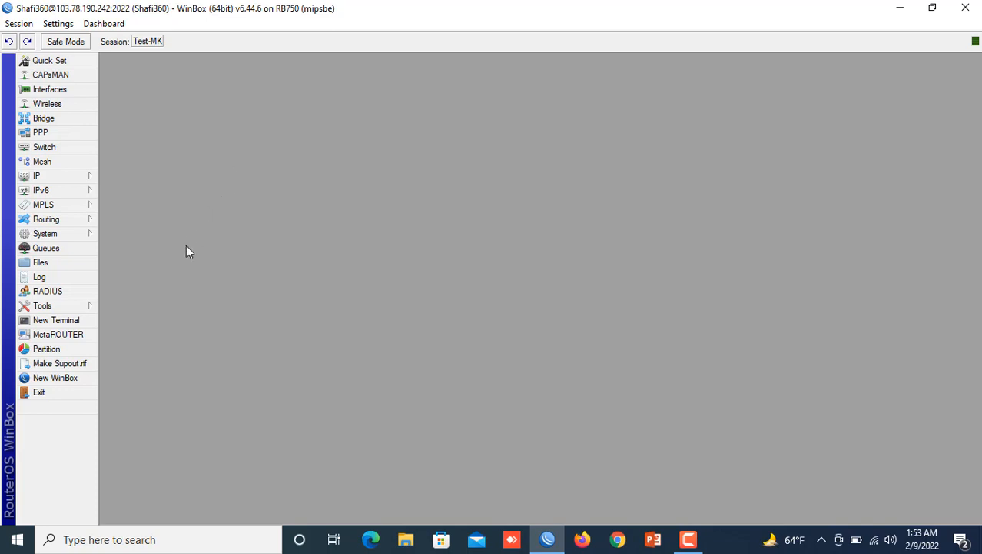
{"action": "left_click", "coordinate": [42, 306]}
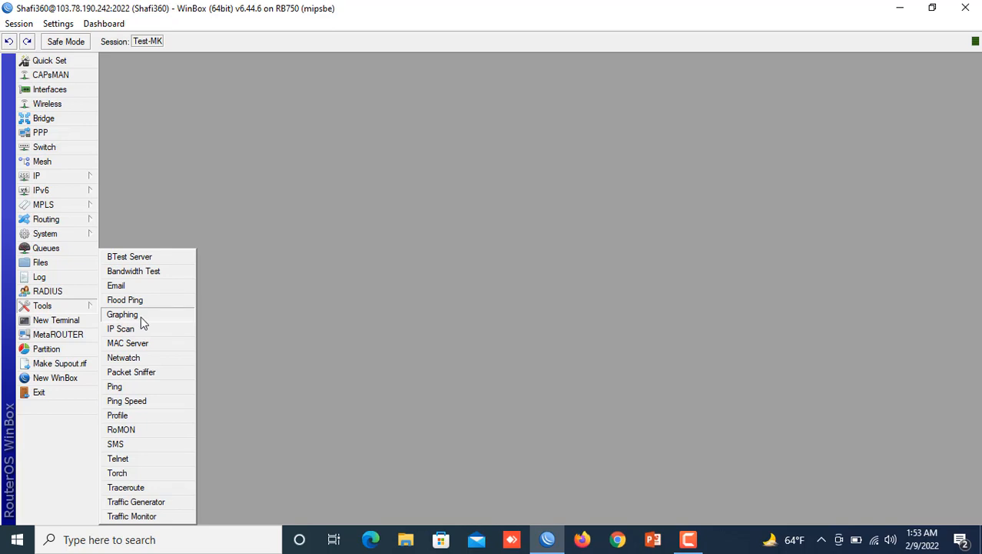
{"action": "left_click", "coordinate": [123, 315]}
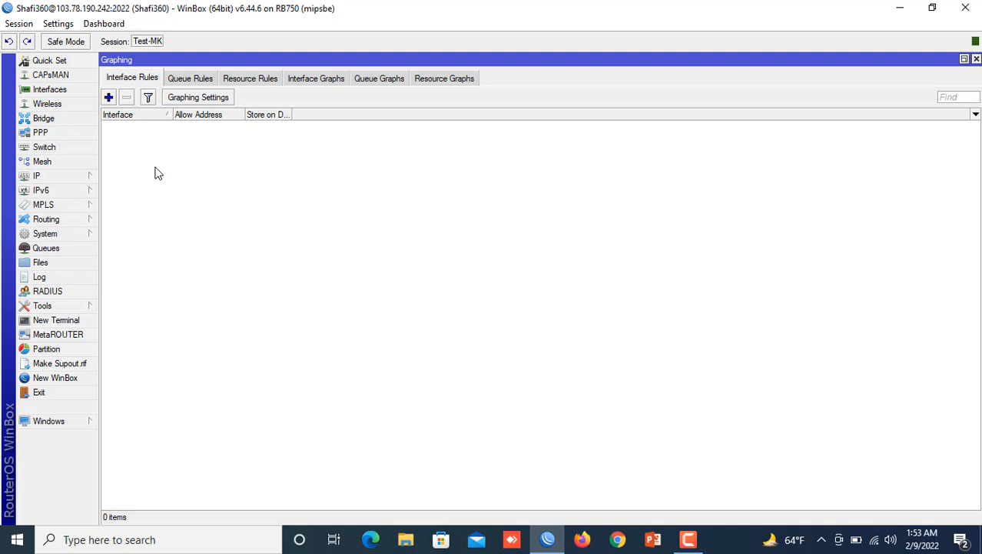
- Check the router's interface list, select VLAN 300 there, and close the list
{"action": "left_click", "coordinate": [46, 89]}
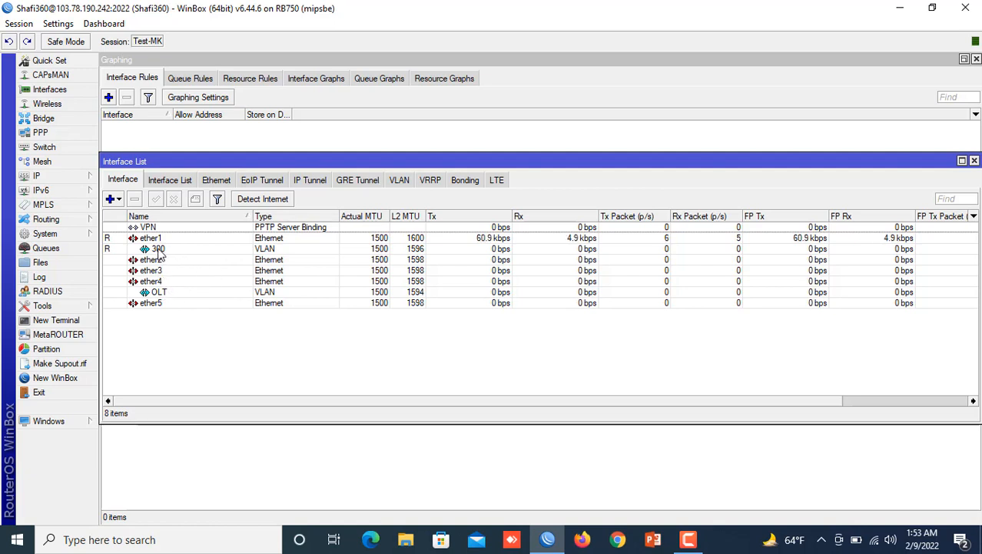
{"action": "left_click", "coordinate": [160, 251]}
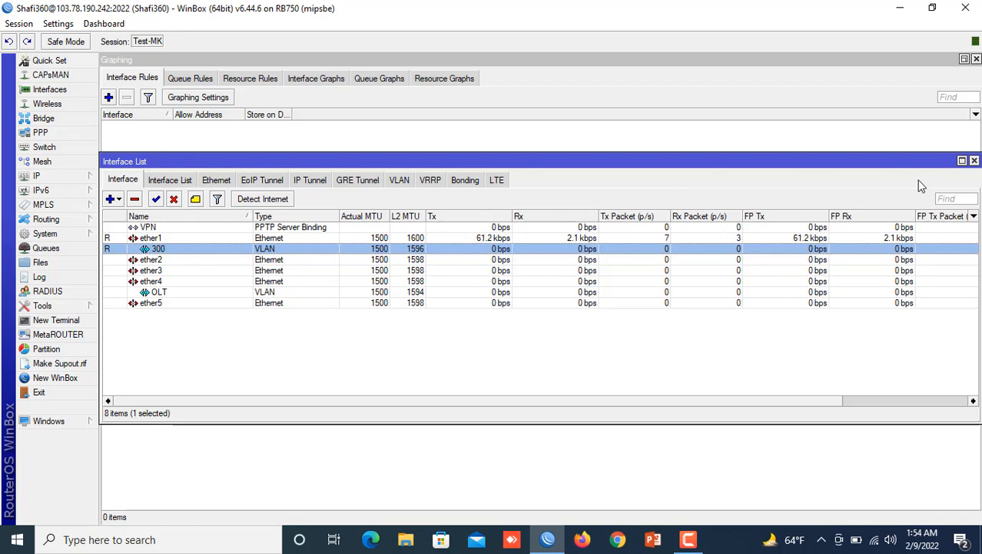
{"action": "left_click", "coordinate": [975, 161]}
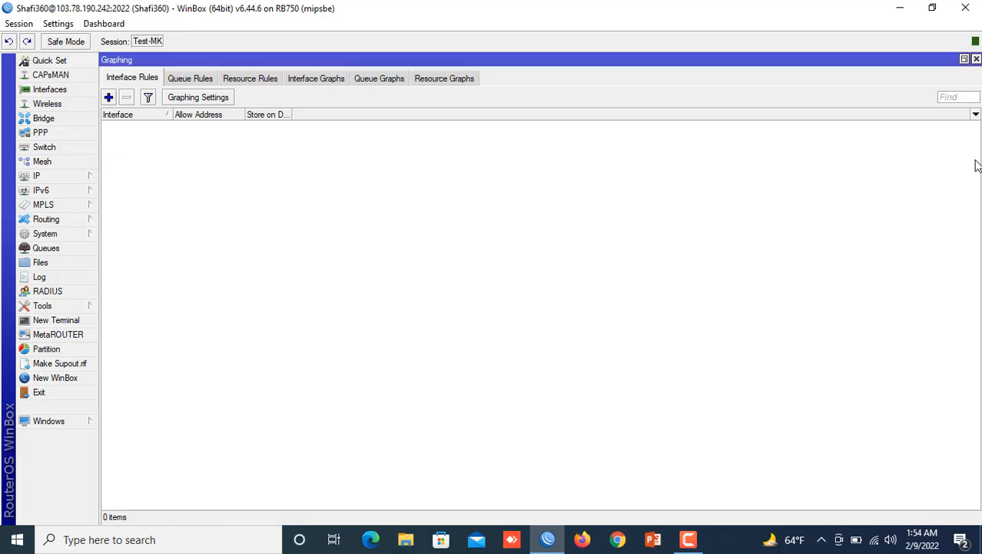
- Examine the Graphing tool's queue and resource rules and its interface, queue and resource graphs
{"action": "left_click", "coordinate": [46, 305]}
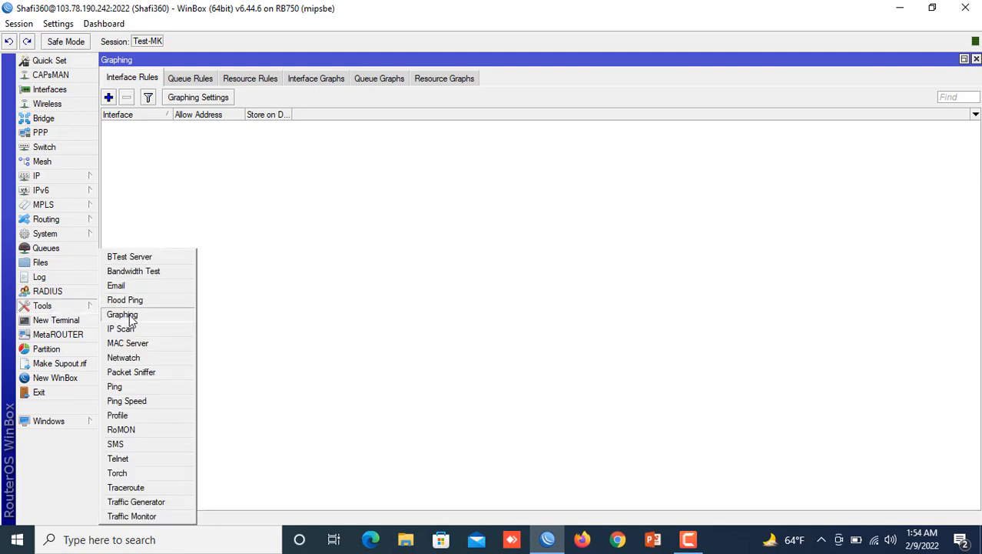
{"action": "left_click", "coordinate": [126, 316]}
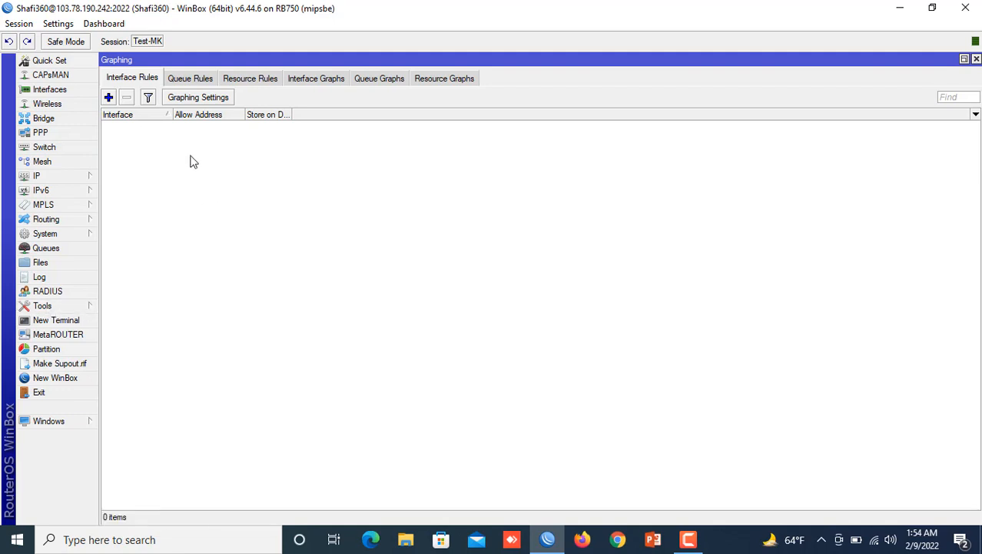
{"action": "left_click", "coordinate": [193, 78]}
{"action": "left_click", "coordinate": [258, 82]}
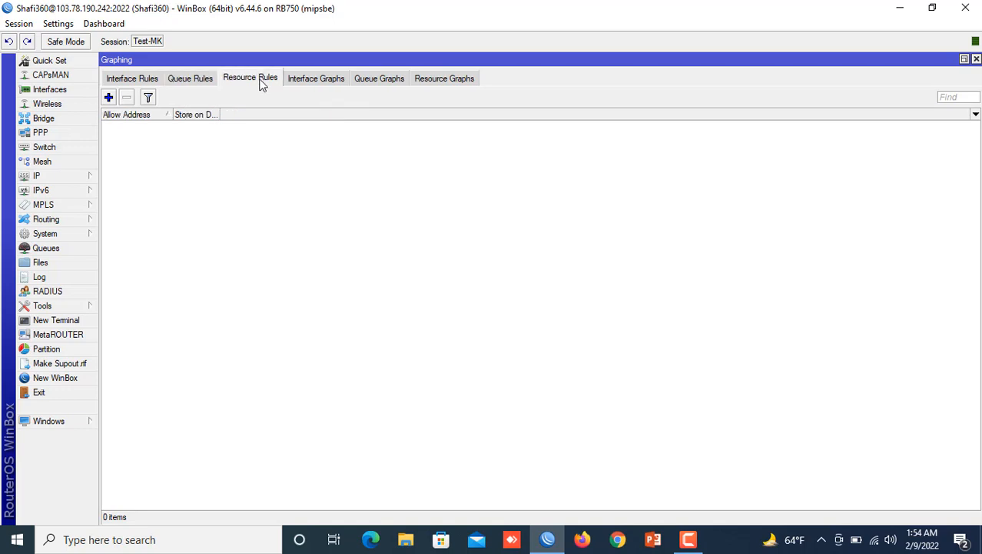
{"action": "left_click", "coordinate": [324, 84]}
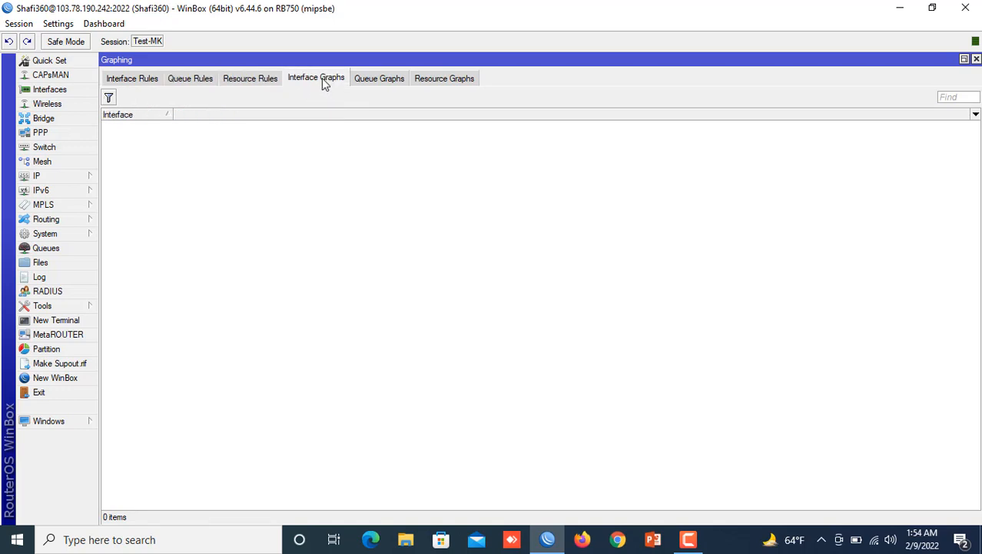
{"action": "left_click", "coordinate": [377, 82]}
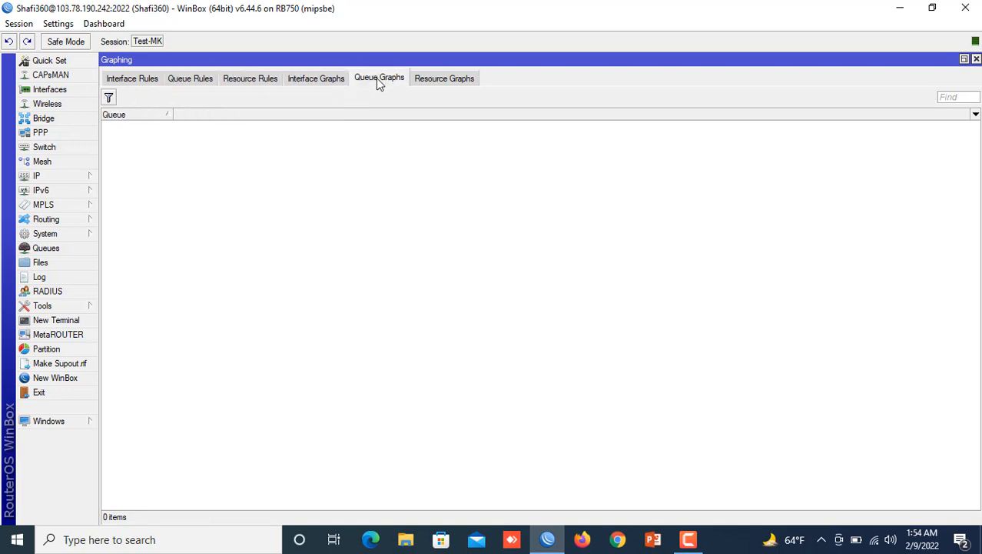
{"action": "left_click", "coordinate": [444, 83]}
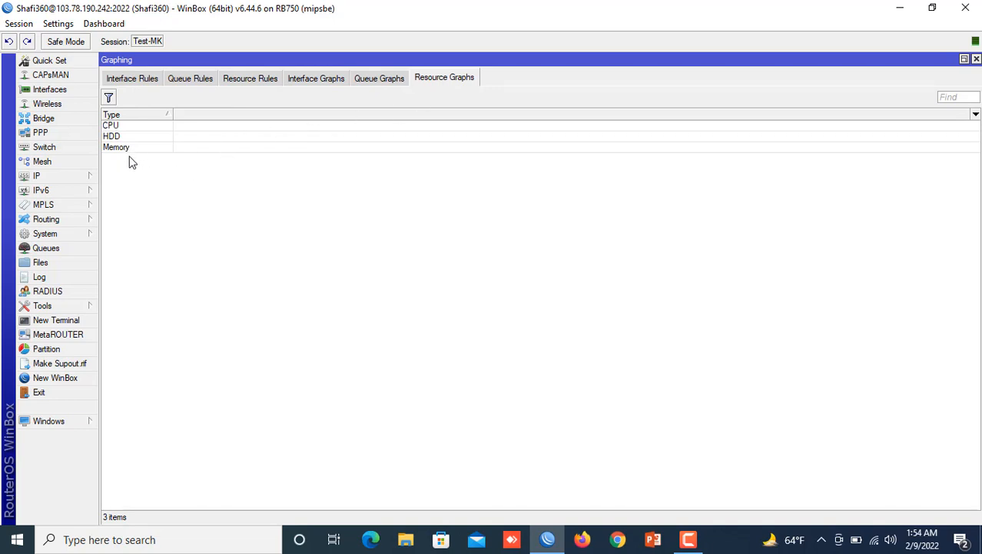
{"action": "left_click", "coordinate": [373, 81]}
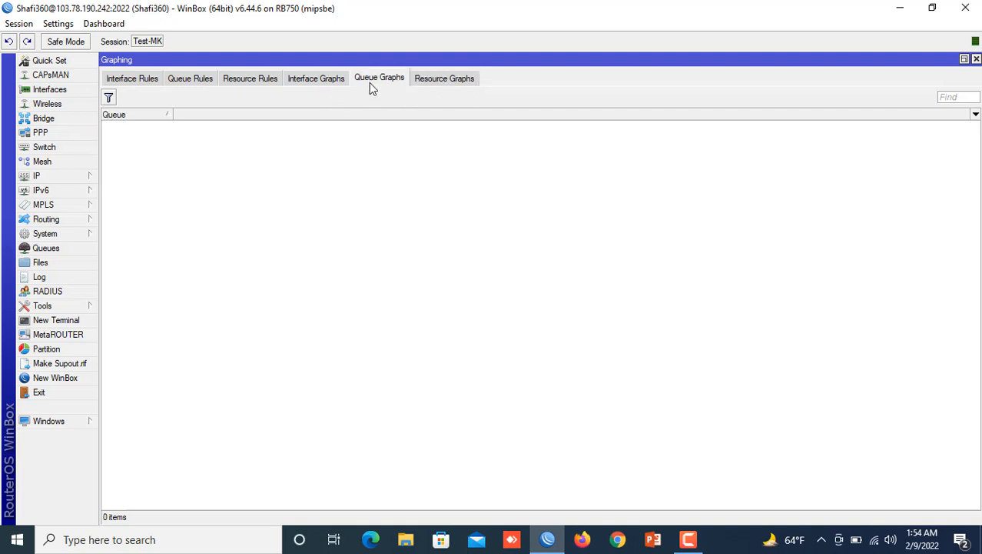
- Add an interface graphing rule for interface 300 with allow address 0.0.0.0/0 and Store on Disk enabled
{"action": "left_click", "coordinate": [134, 81]}
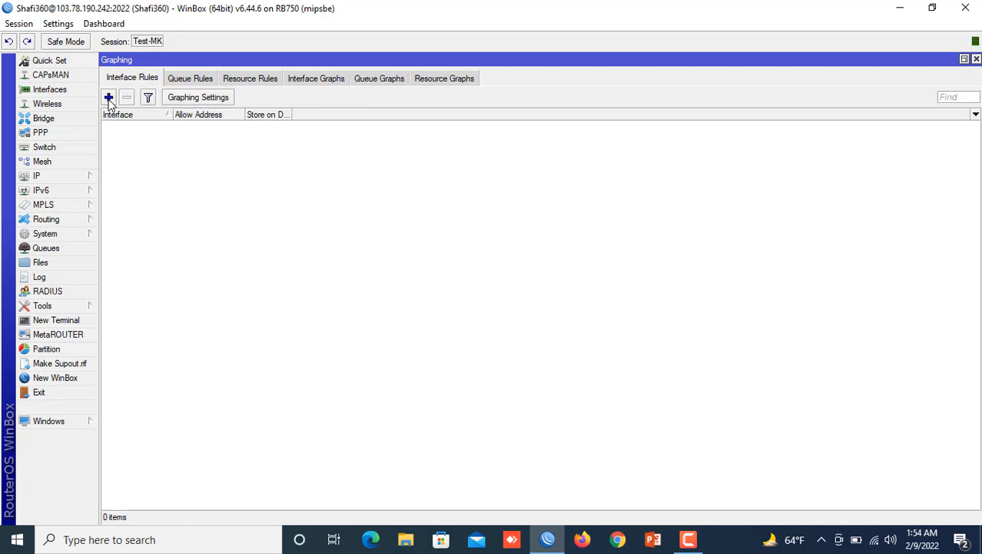
{"action": "left_click", "coordinate": [109, 98]}
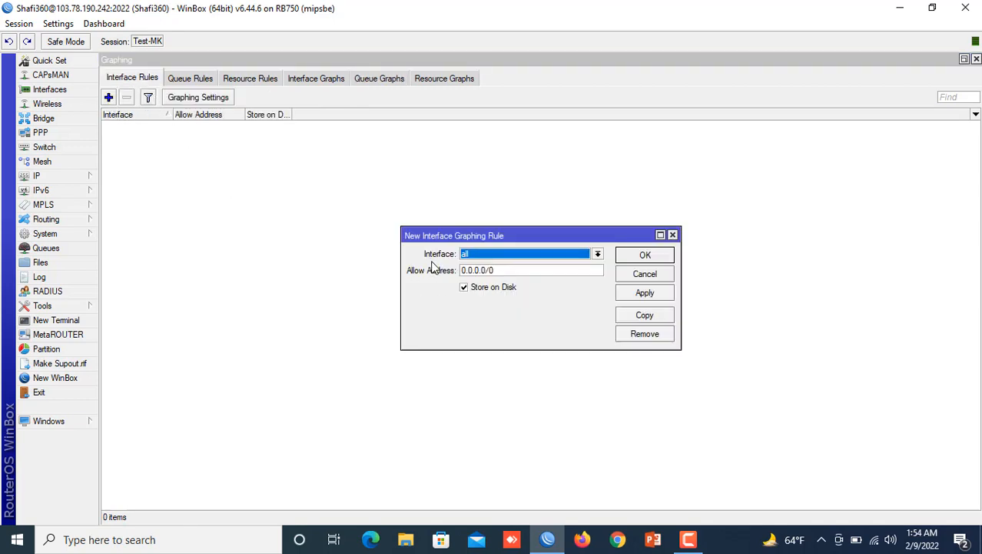
{"action": "left_click", "coordinate": [597, 254]}
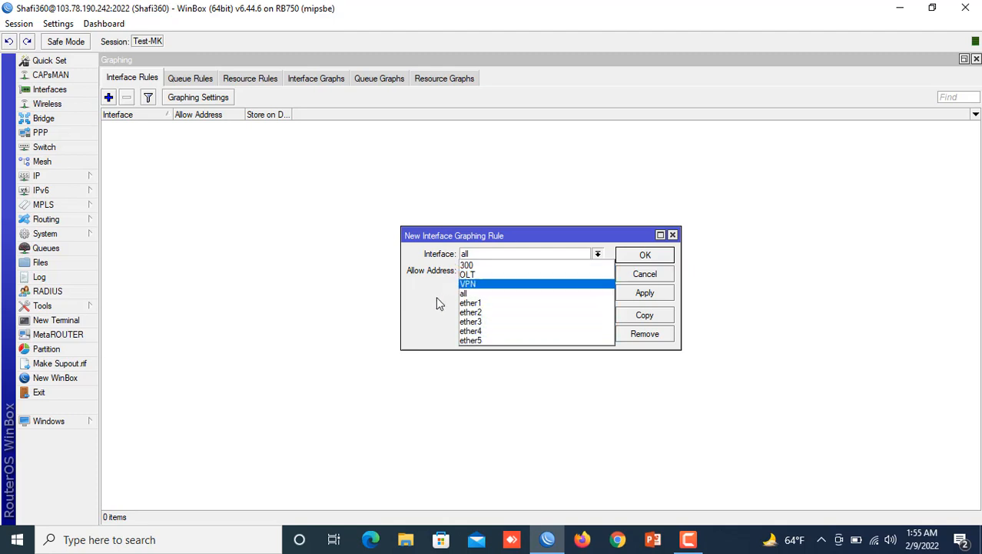
{"action": "left_click", "coordinate": [464, 292]}
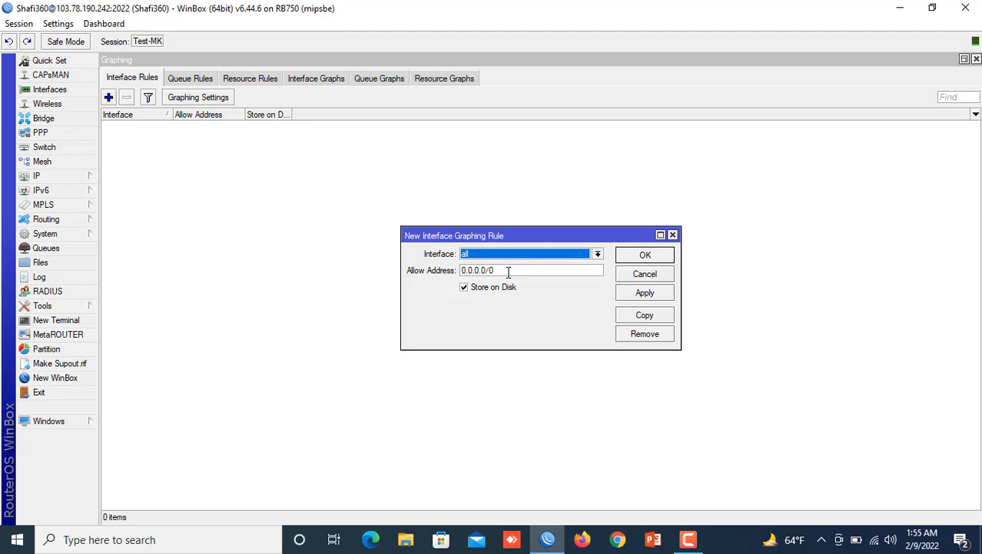
{"action": "left_click", "coordinate": [598, 256]}
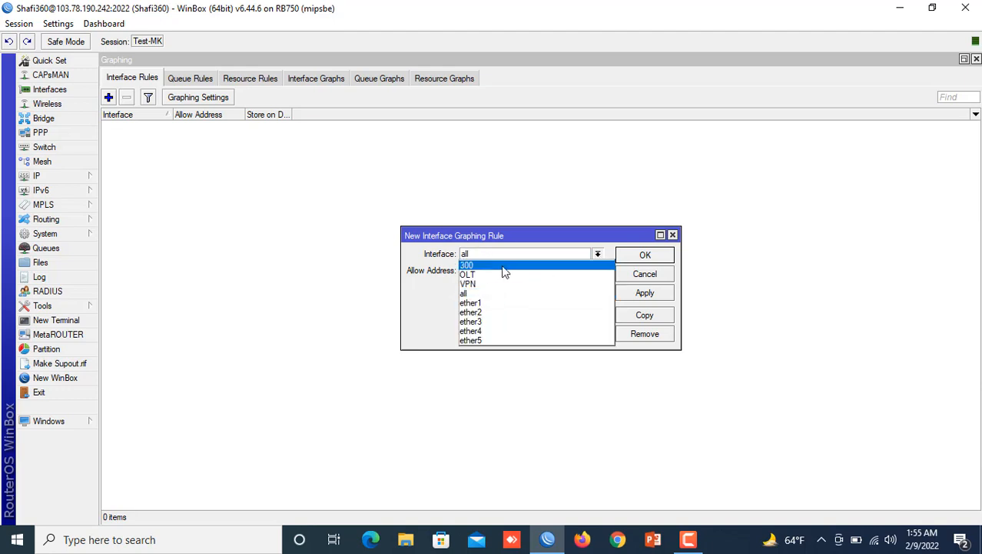
{"action": "left_click", "coordinate": [478, 266]}
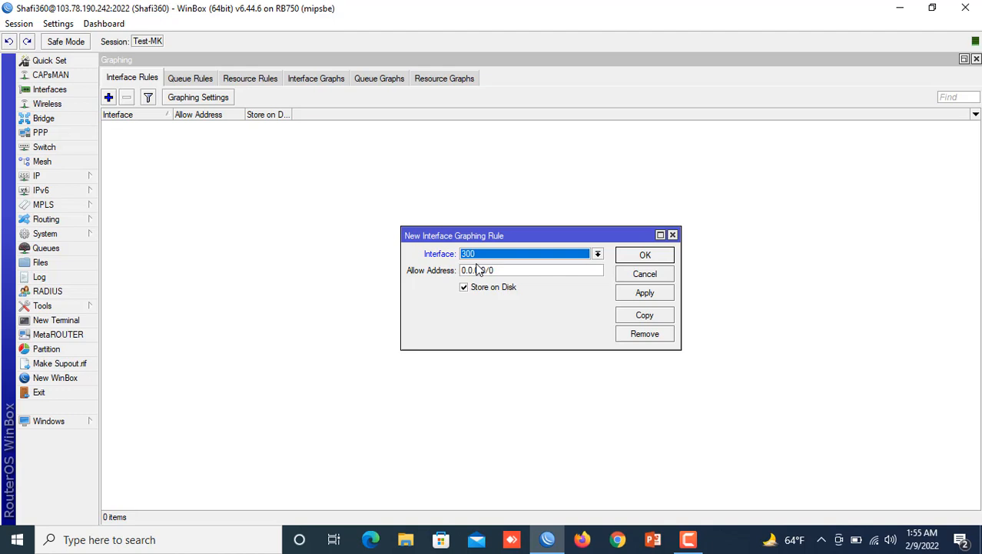
{"action": "left_click", "coordinate": [642, 298]}
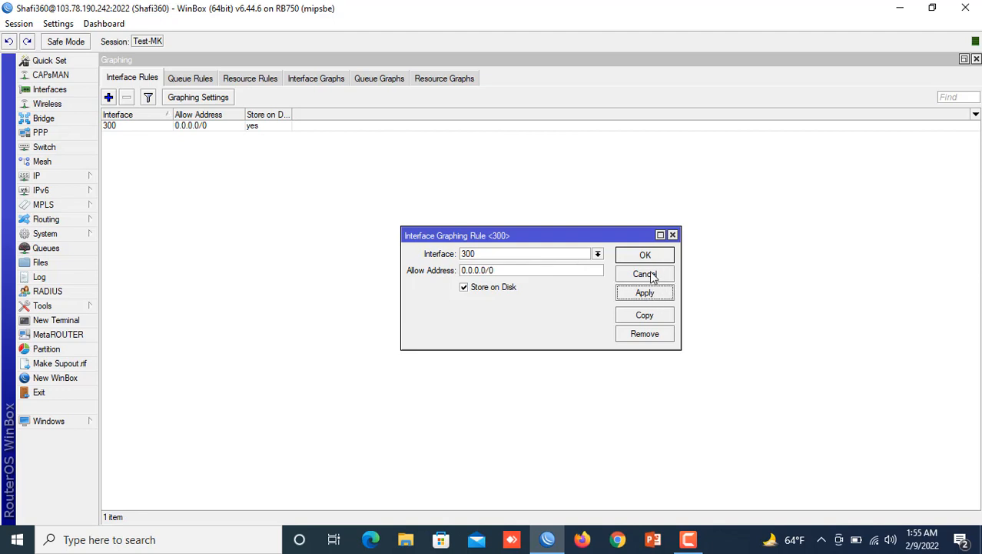
- Change the open graphing rule's interface to OLT and apply it
{"action": "left_click", "coordinate": [598, 255]}
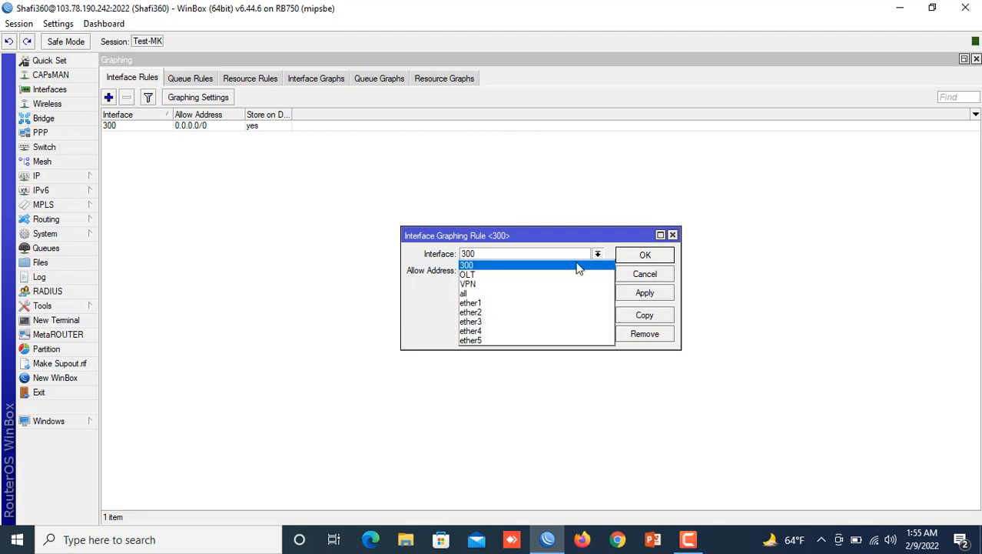
{"action": "left_click", "coordinate": [496, 276]}
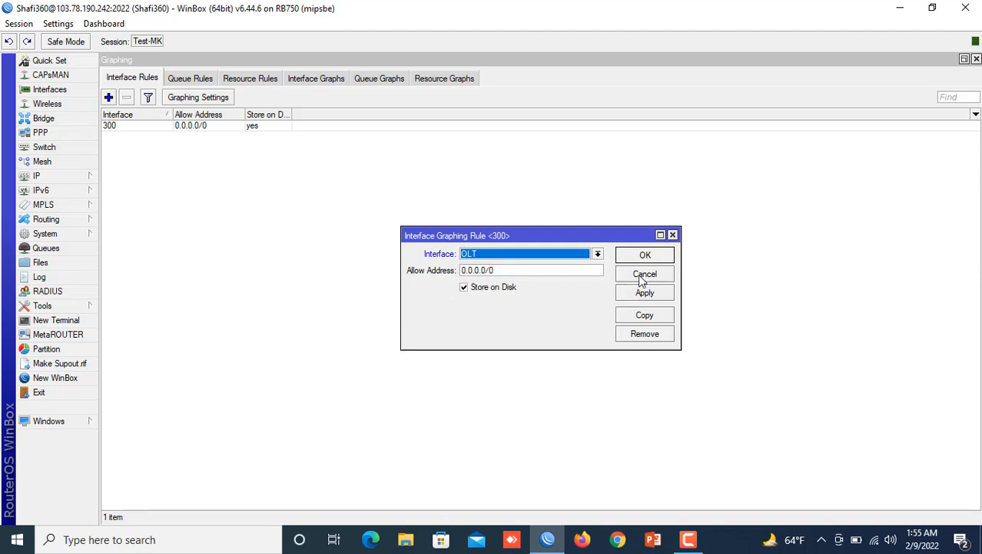
{"action": "left_click", "coordinate": [638, 295]}
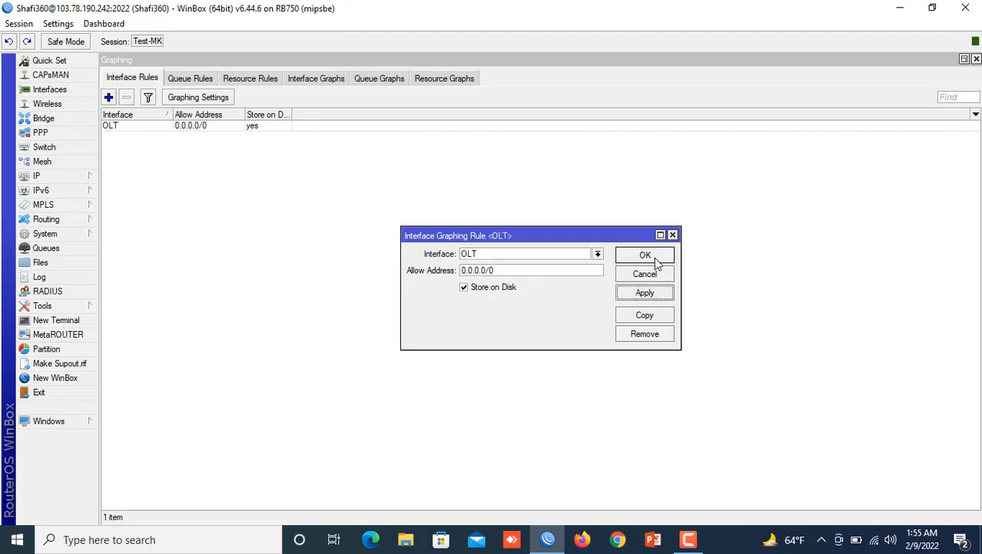
- Copy the OLT graphing rule, set the copy's interface to 300, and apply it
{"action": "left_click", "coordinate": [640, 313]}
{"action": "left_click", "coordinate": [615, 272]}
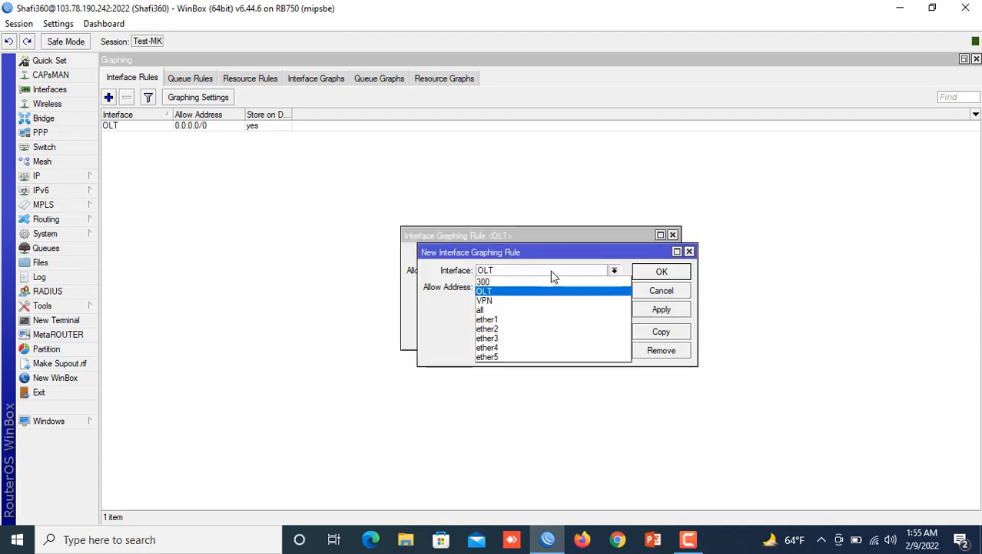
{"action": "left_click", "coordinate": [494, 281]}
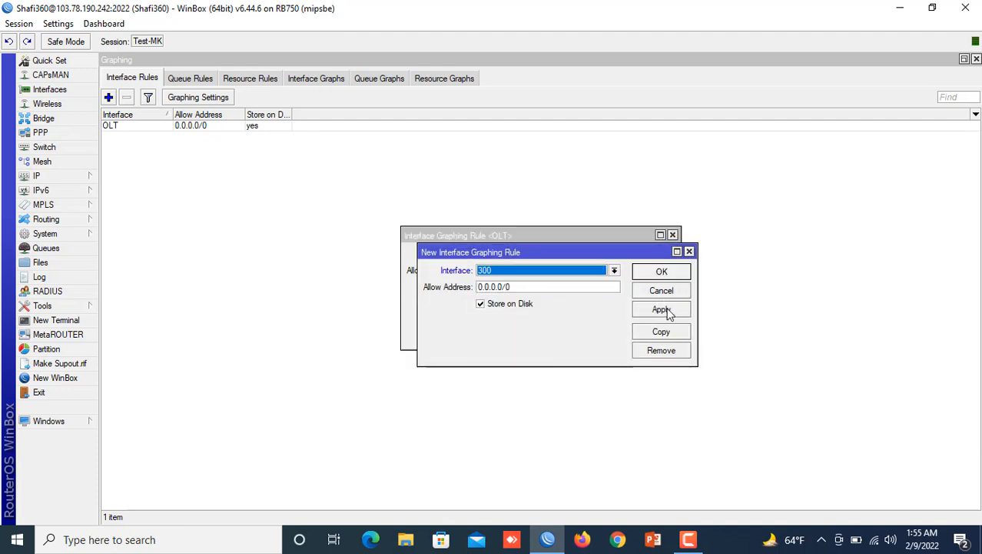
{"action": "left_click", "coordinate": [659, 311]}
- Copy the 300 graphing rule for interface ether1, apply it, and close all open rule windows with their settings kept
{"action": "left_click", "coordinate": [661, 332]}
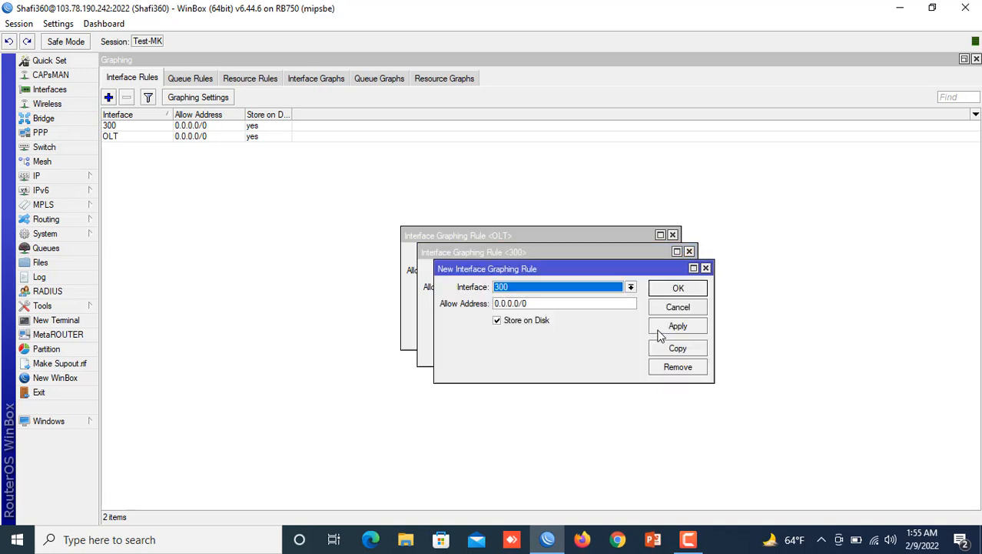
{"action": "left_click", "coordinate": [630, 289]}
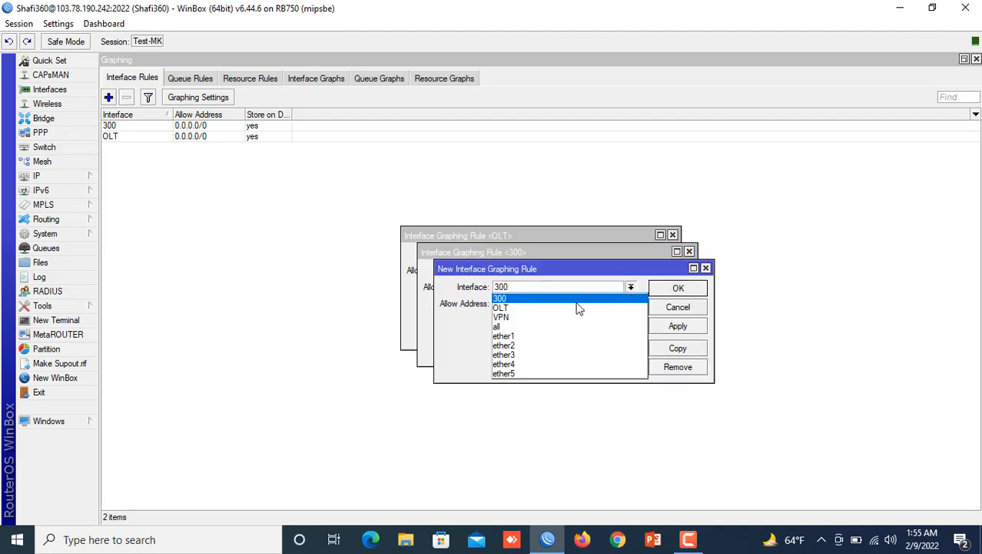
{"action": "left_click", "coordinate": [520, 337]}
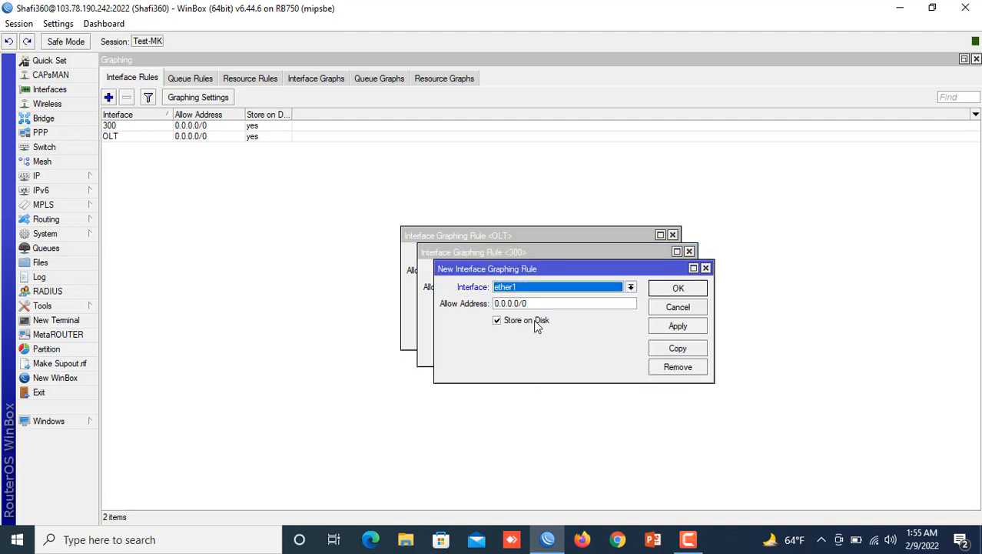
{"action": "left_click", "coordinate": [676, 327]}
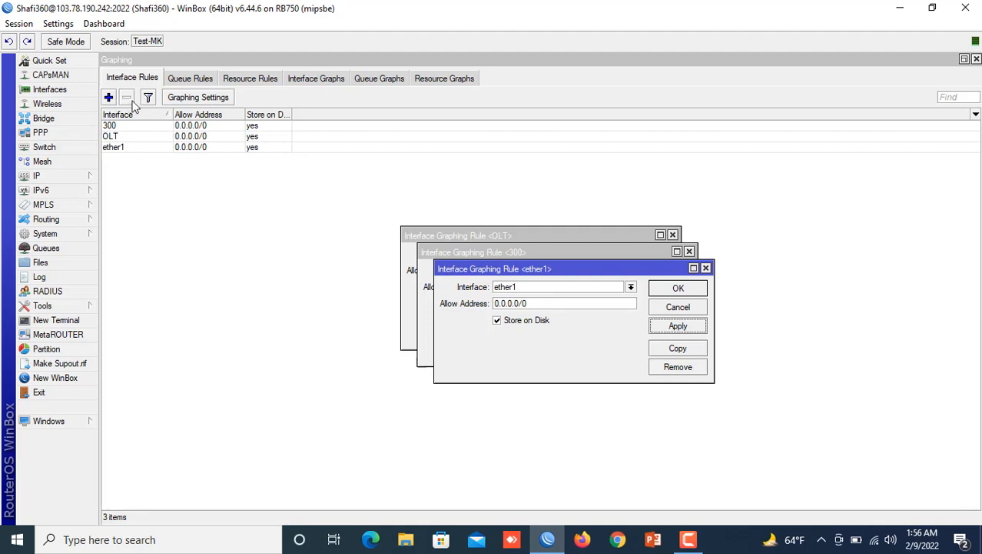
{"action": "left_click", "coordinate": [680, 289]}
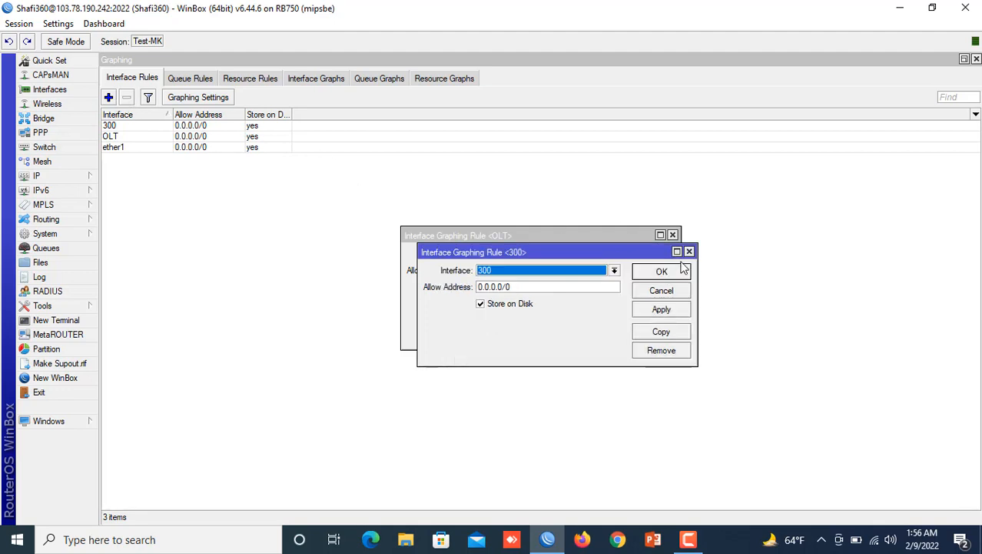
{"action": "left_click", "coordinate": [661, 272]}
{"action": "left_click", "coordinate": [659, 255]}
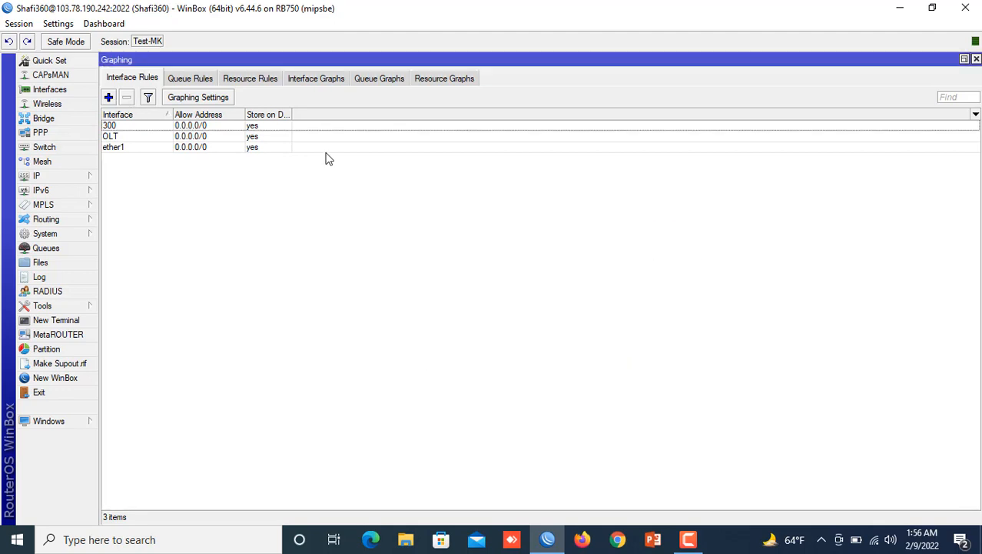
- Add an interface graphing rule for all interfaces with allow address 0.0.0.0/0, stored on disk
{"action": "left_click", "coordinate": [109, 98]}
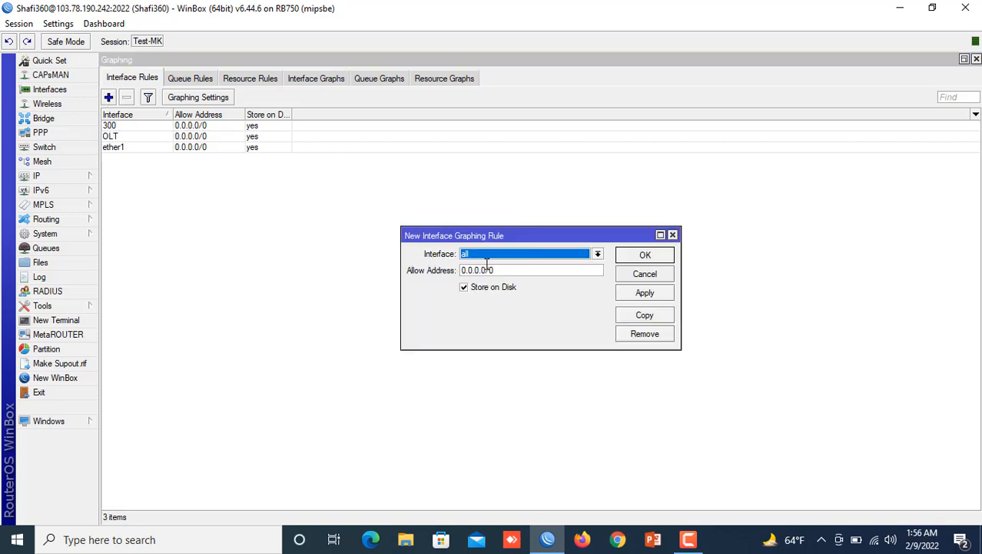
{"action": "left_click", "coordinate": [642, 293]}
{"action": "left_click", "coordinate": [642, 257]}
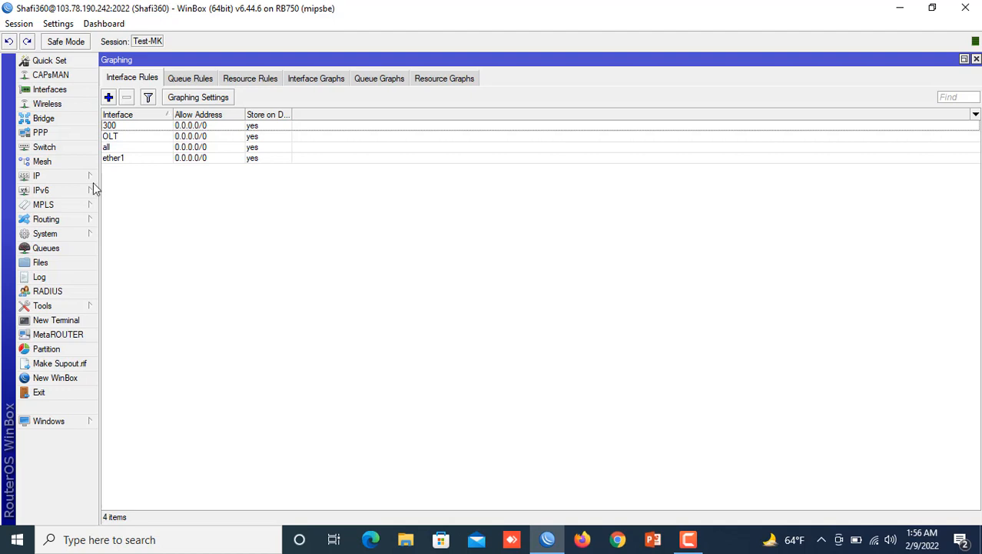
- Check the winbox and www service ports in the IP service list, then close the list
{"action": "left_click", "coordinate": [36, 176]}
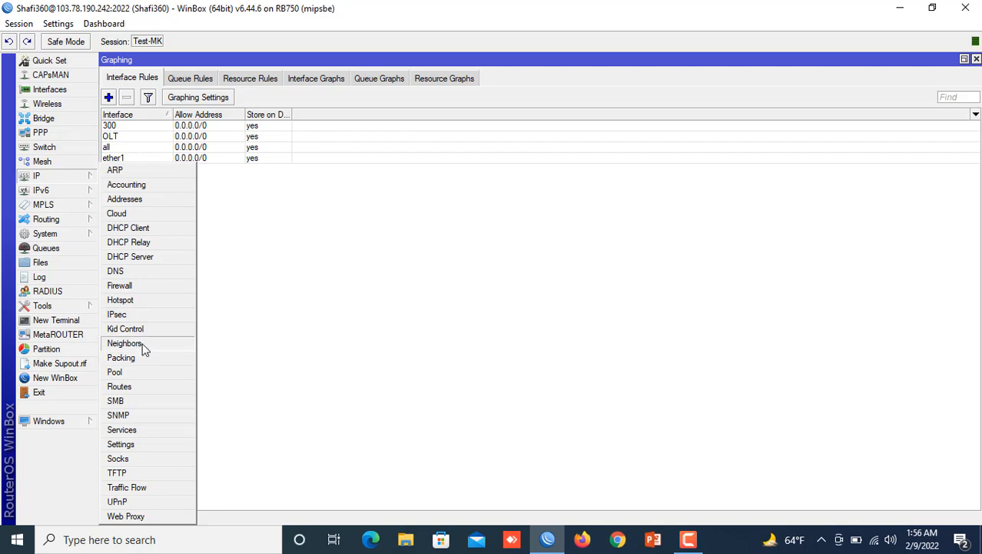
{"action": "left_click", "coordinate": [125, 431]}
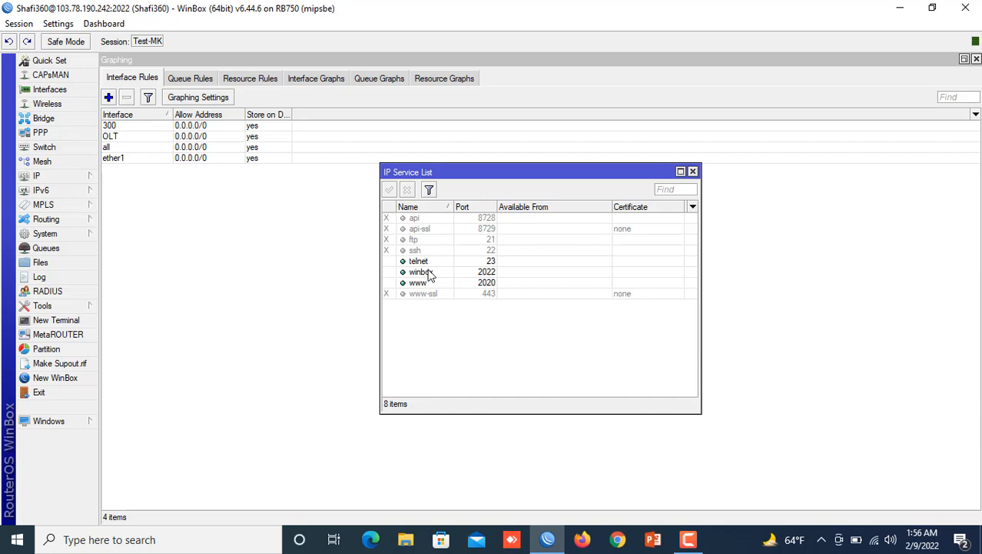
{"action": "left_click", "coordinate": [492, 273]}
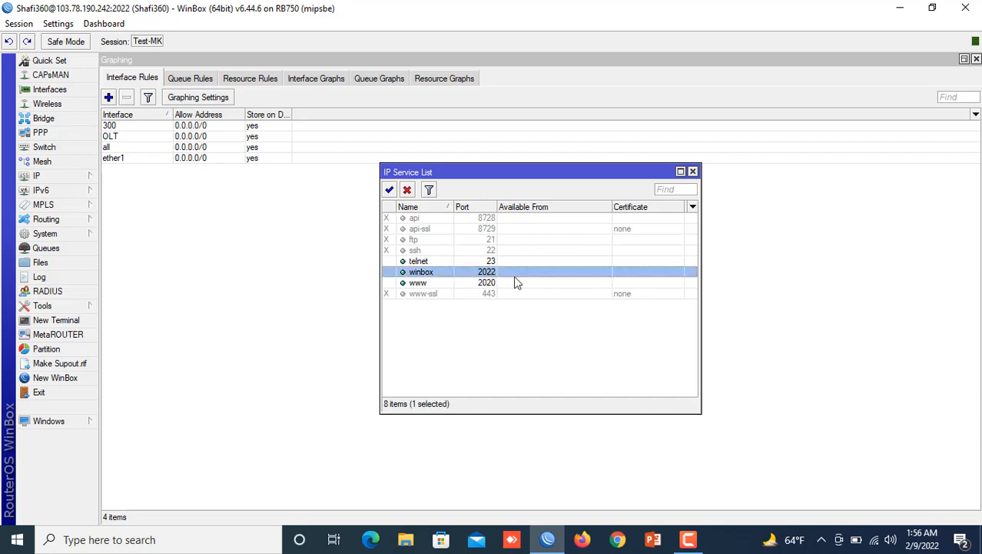
{"action": "left_click", "coordinate": [496, 283]}
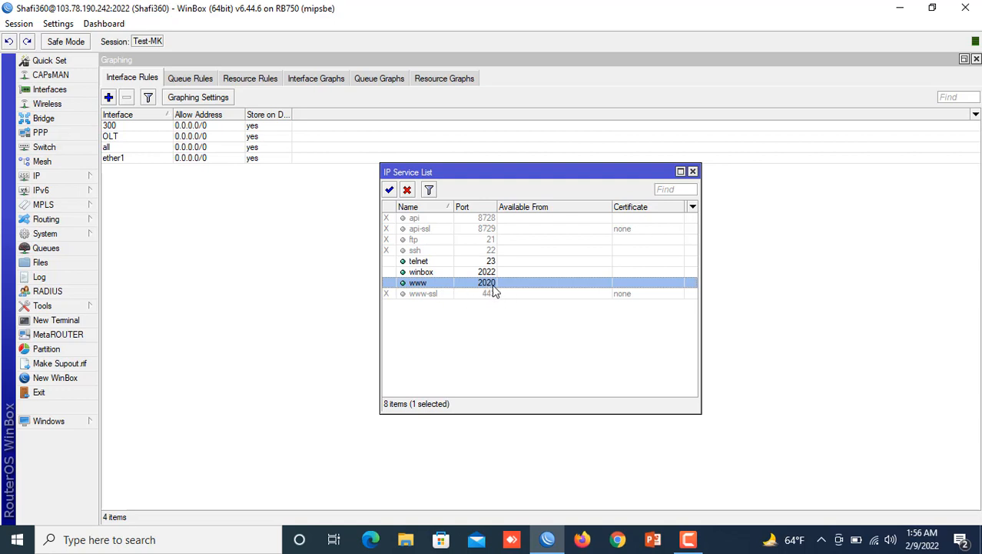
{"action": "left_click", "coordinate": [694, 172]}
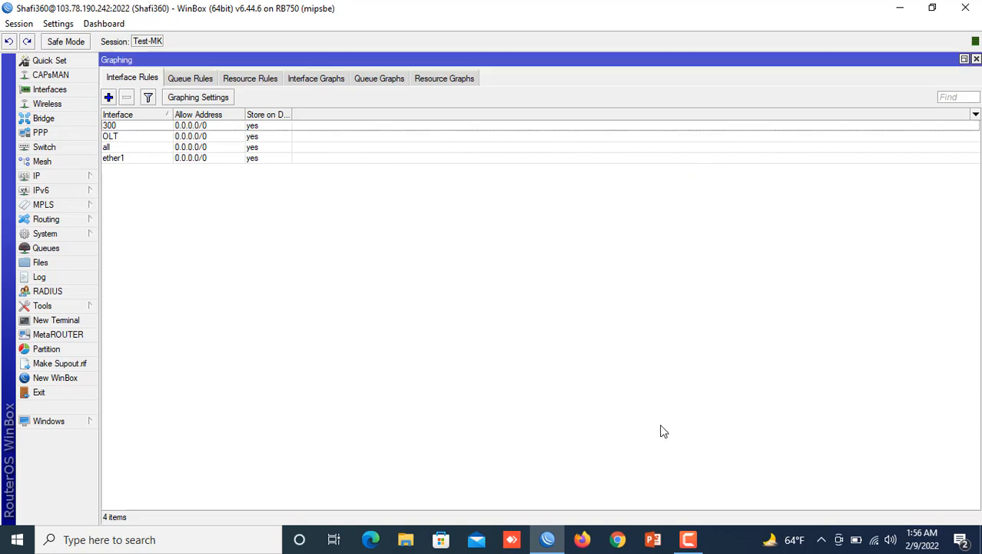
{"action": "left_click", "coordinate": [618, 542]}
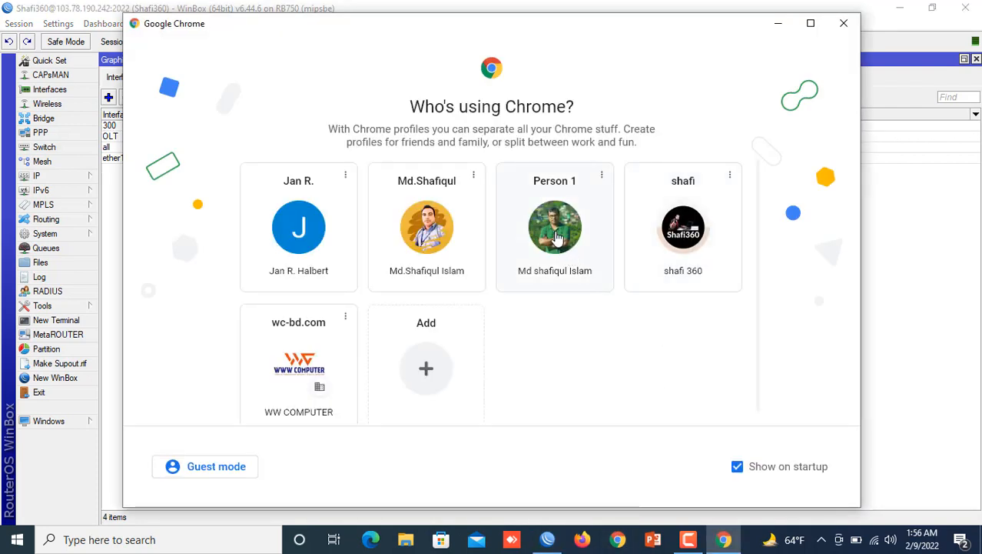
{"action": "left_click", "coordinate": [685, 223]}
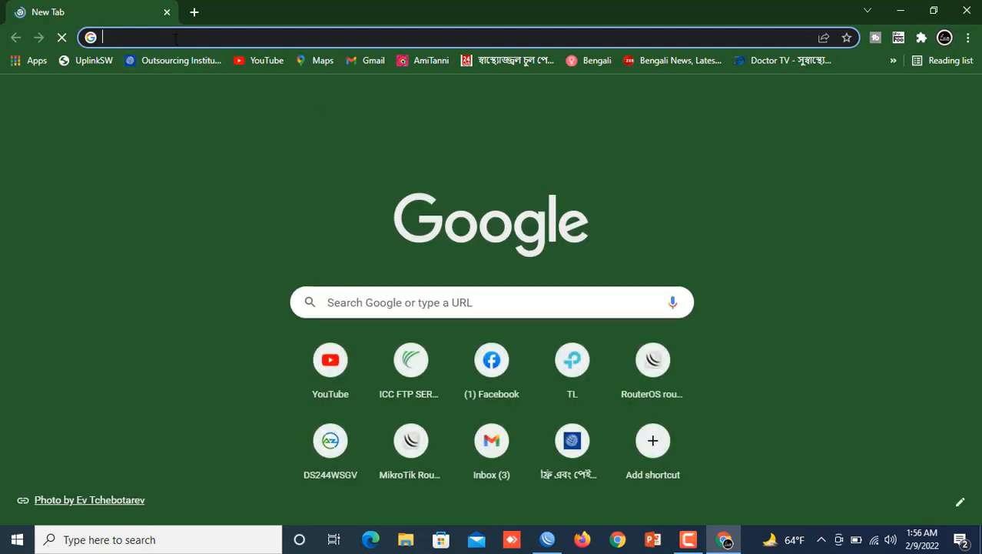
{"action": "type", "text": "103."}
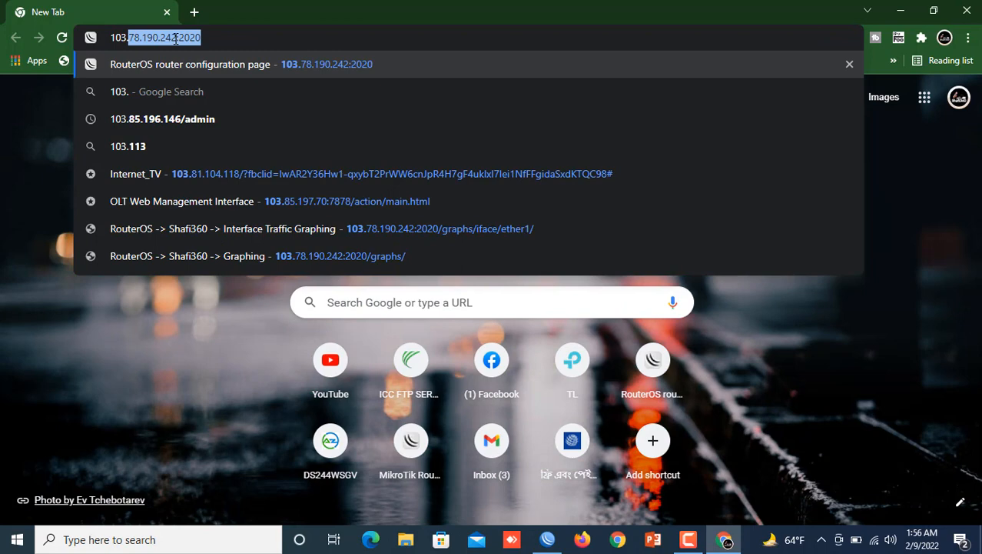
{"action": "type", "text": "7"}
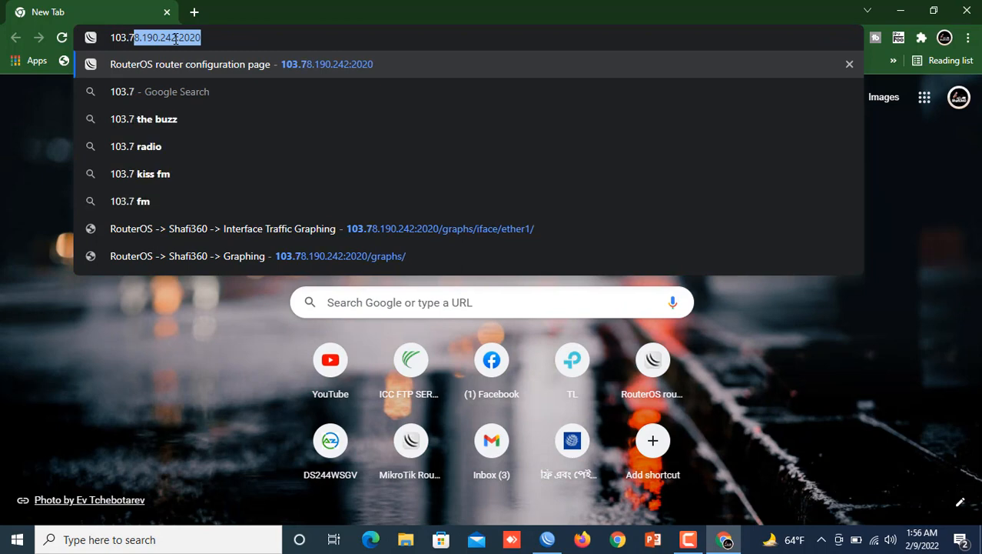
{"action": "type", "text": "8."}
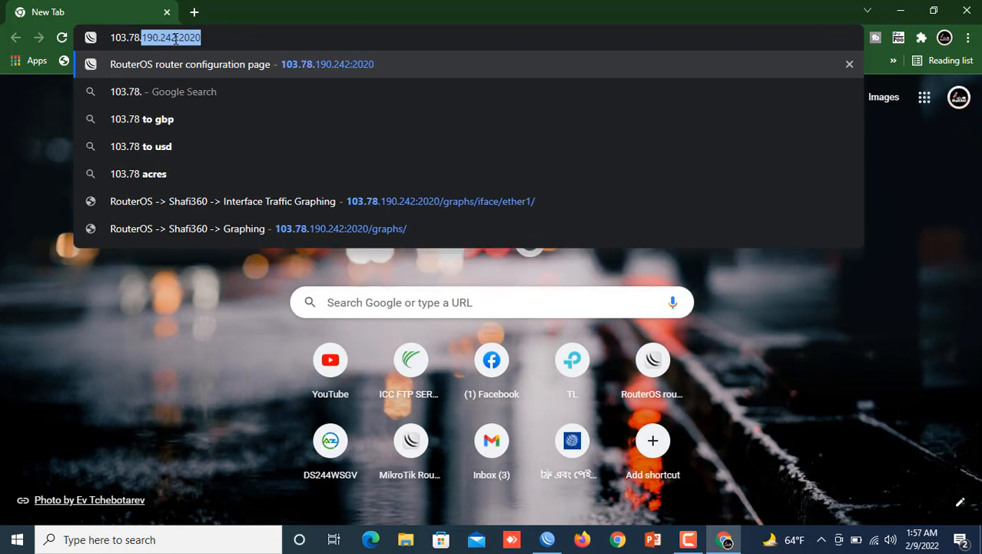
{"action": "type", "text": "190"}
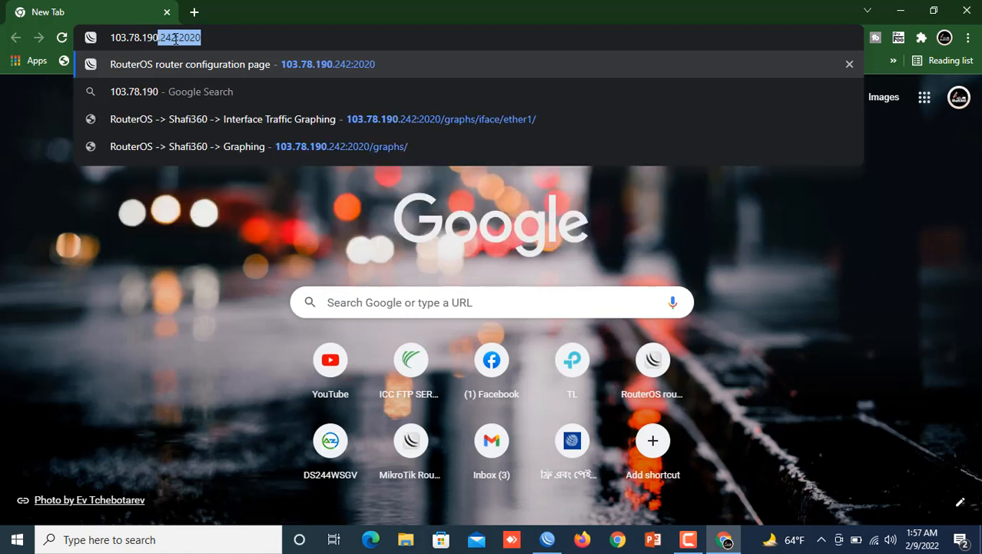
{"action": "type", "text": "."}
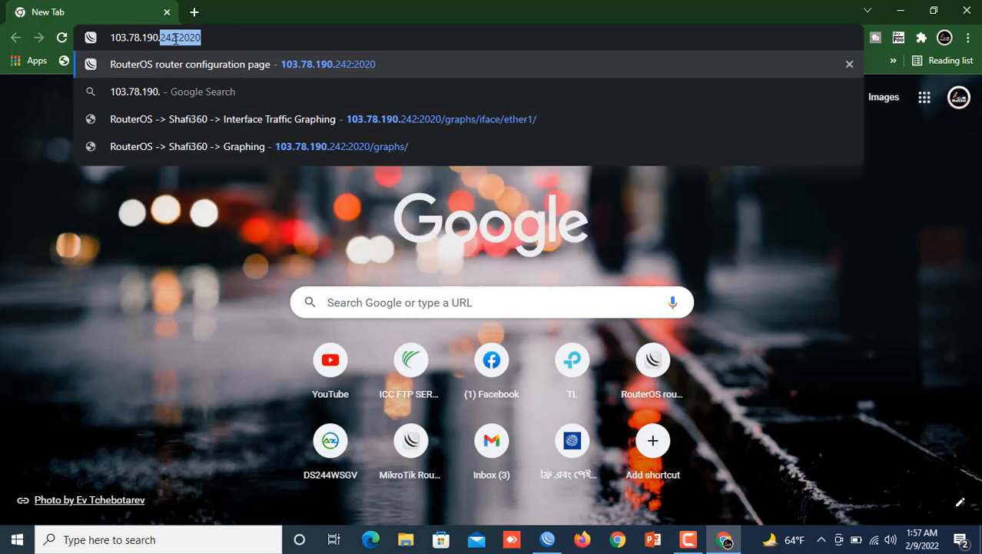
{"action": "type", "text": "24"}
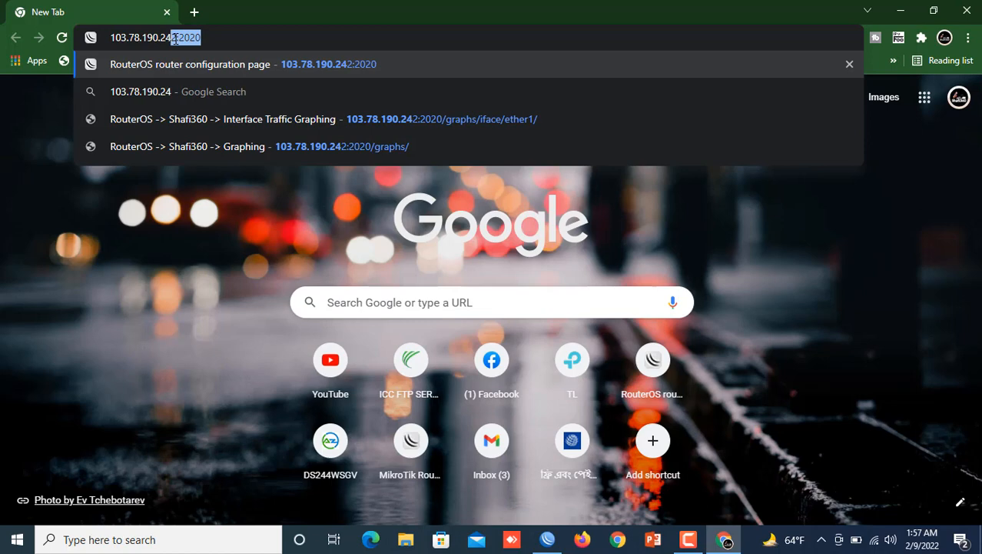
{"action": "type", "text": "2:"}
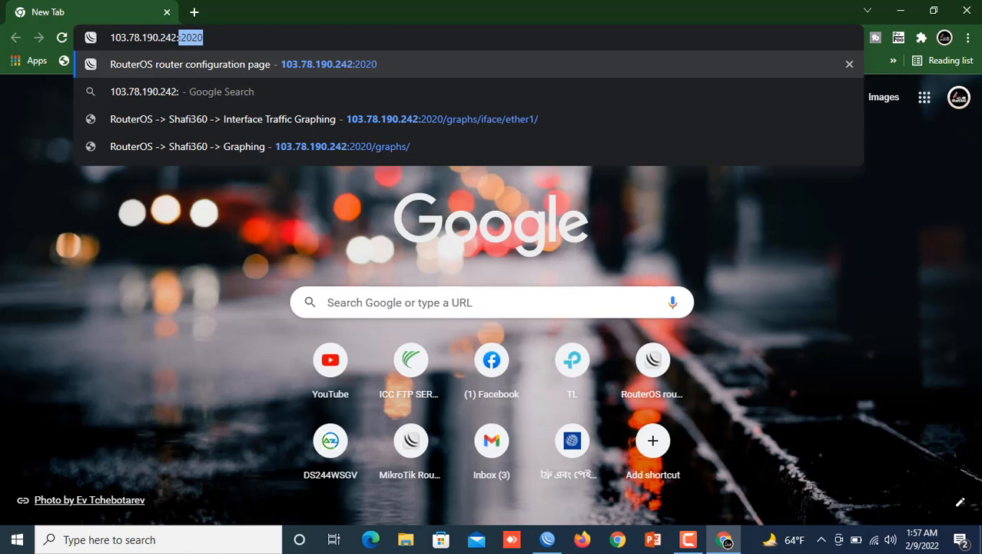
{"action": "type", "text": "2020"}
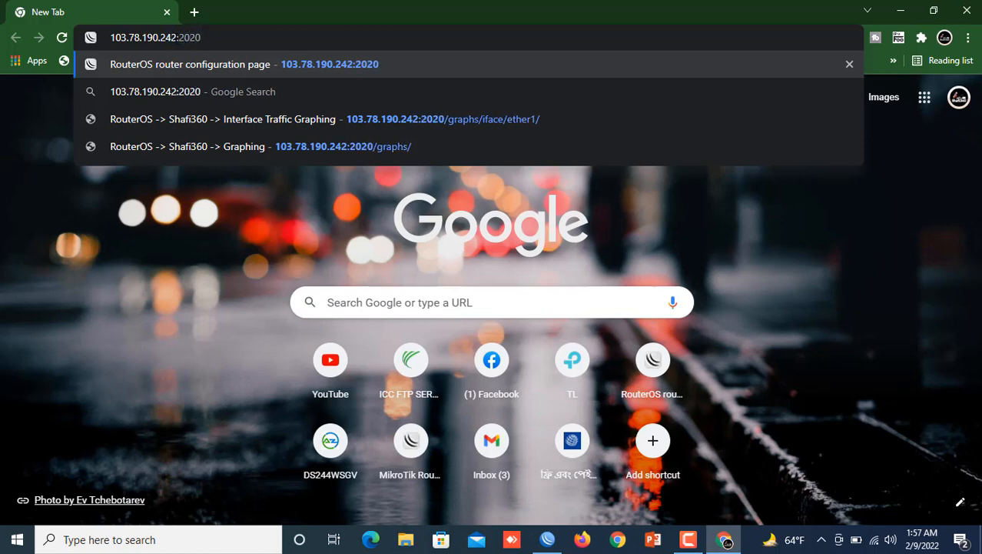
{"action": "key", "text": "Return"}
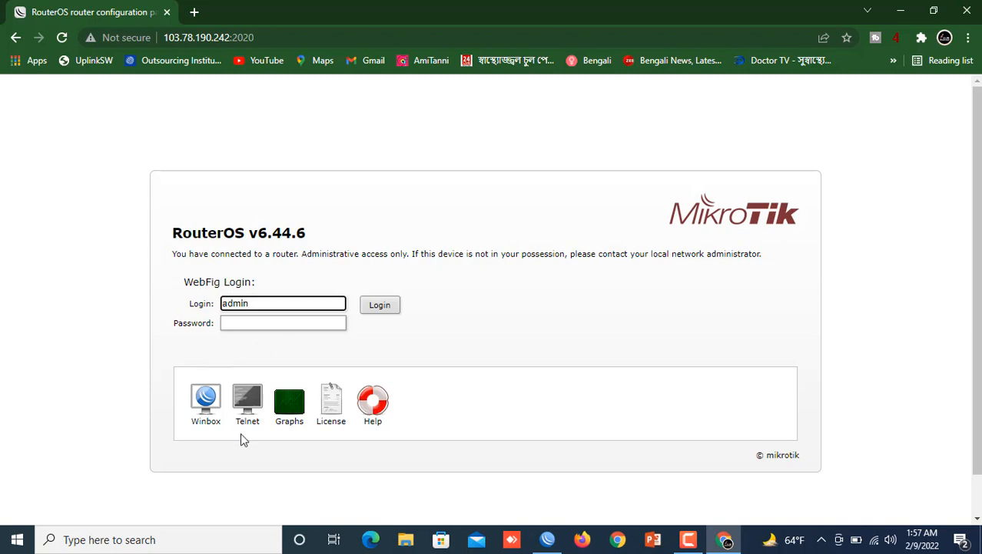
- Open the router's graphs and examine the daily, weekly, monthly and yearly traffic graphs for ether1
{"action": "left_click", "coordinate": [291, 406]}
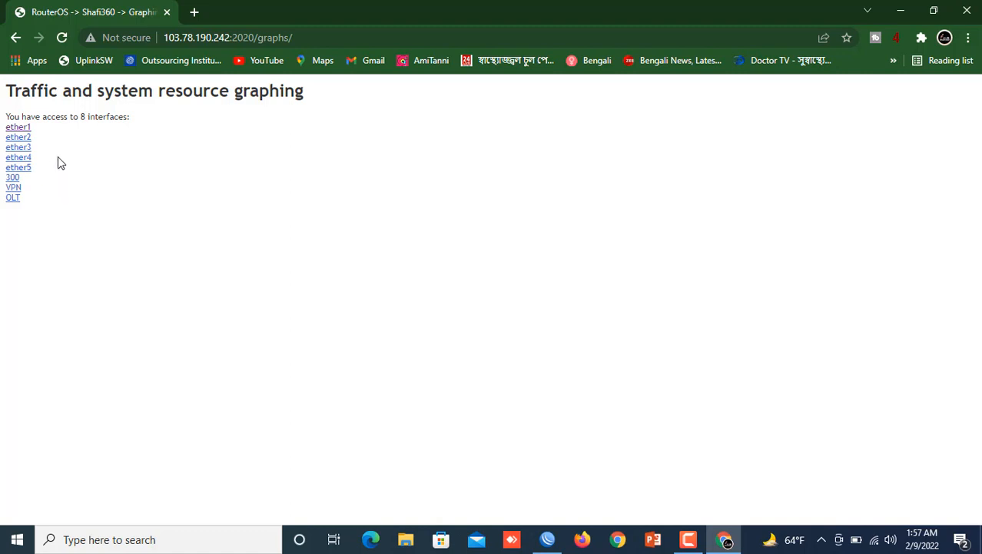
{"action": "left_click", "coordinate": [18, 129]}
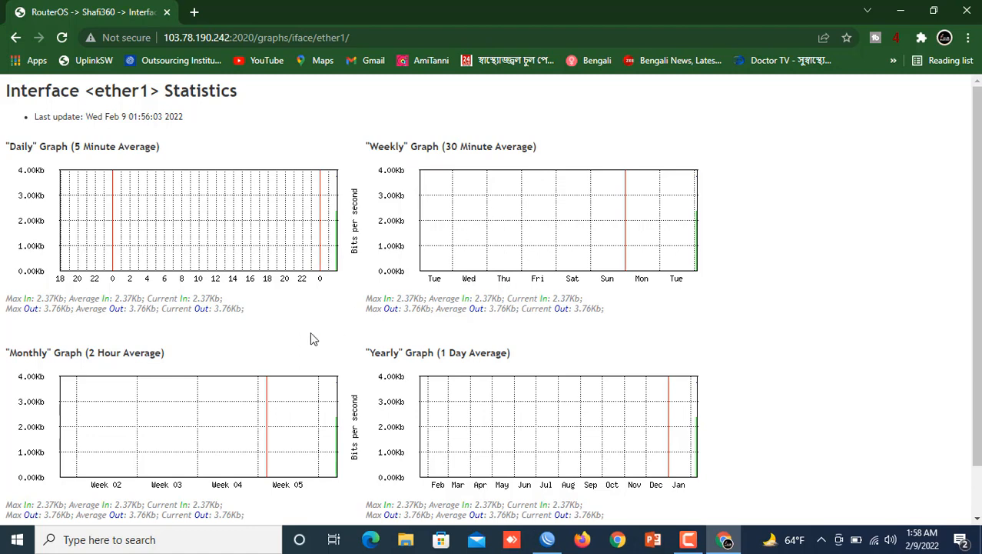
{"action": "scroll", "coordinate": [216, 341], "scroll_direction": "down", "scroll_amount": 1}
{"action": "scroll", "coordinate": [216, 340], "scroll_direction": "down", "scroll_amount": 1}
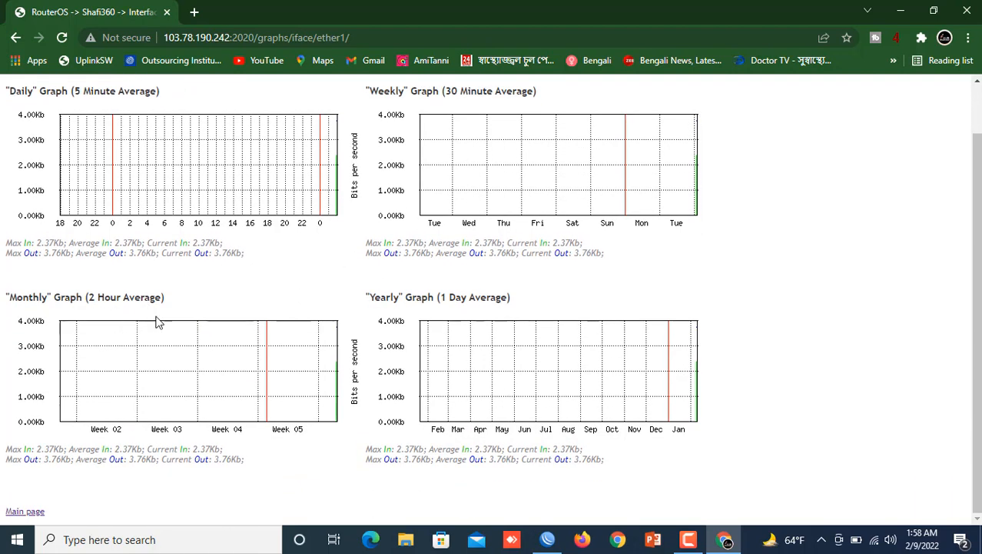